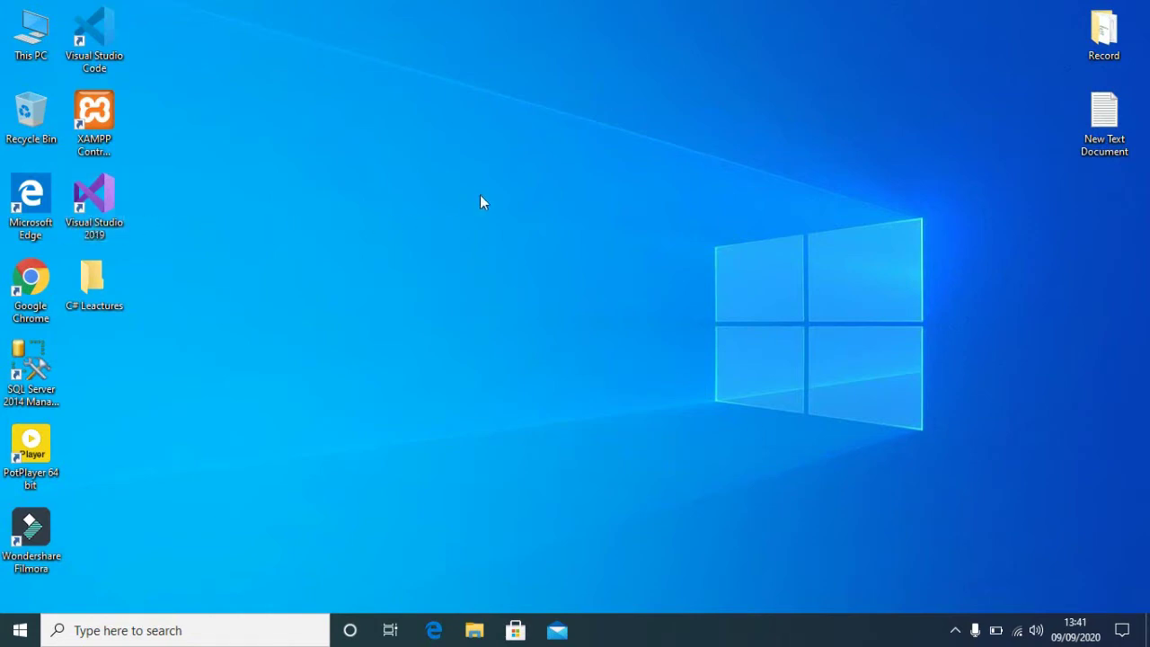
Launch Visual Studio 2019 and start creating a new project
{"action": "double_click", "coordinate": [107, 204]}
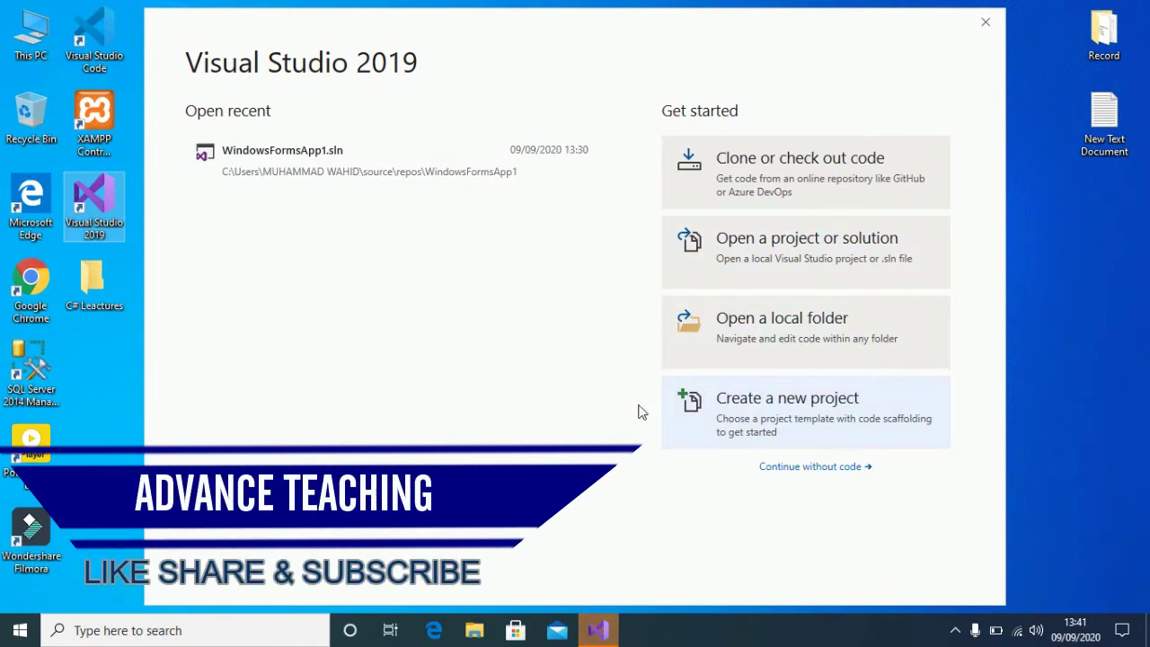
{"action": "left_click", "coordinate": [786, 419]}
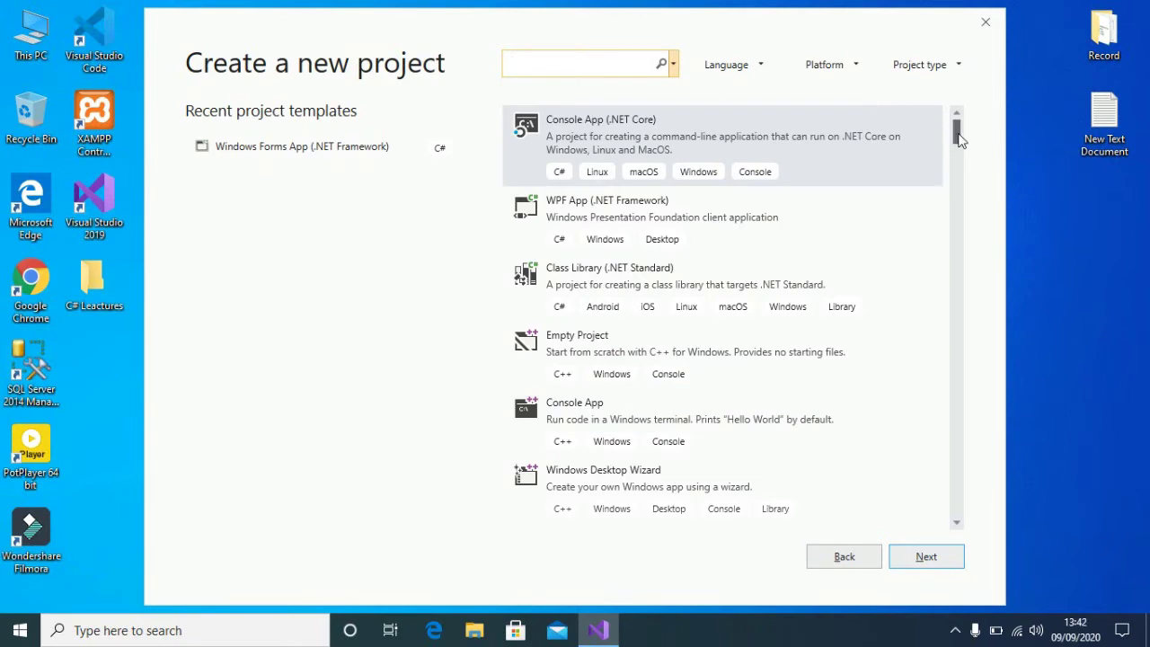
{"action": "mouse_move", "coordinate": [959, 139]}
{"action": "left_mouse_down"}
{"action": "mouse_move", "coordinate": [955, 283]}
{"action": "mouse_move", "coordinate": [956, 126]}
{"action": "left_mouse_up"}
{"action": "type", "text": "winoo"}
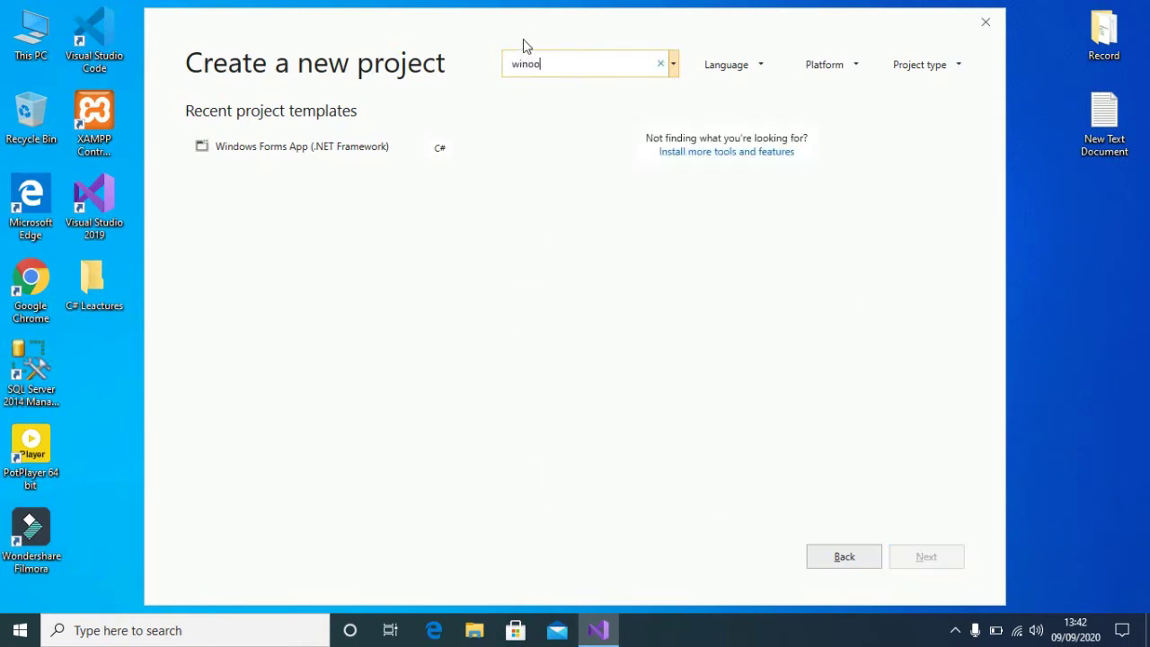
{"action": "key", "text": "BackSpace"}
{"action": "key", "text": "BackSpace"}
{"action": "type", "text": "do"}
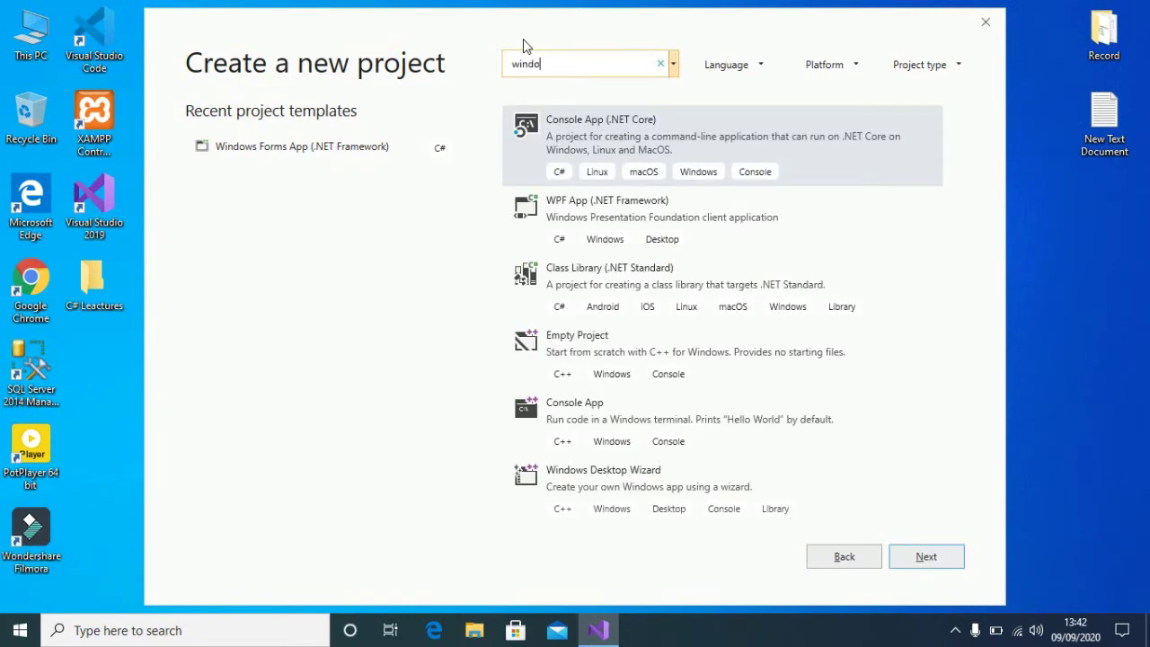
{"action": "type", "text": "w"}
{"action": "key", "text": "BackSpace"}
{"action": "key", "text": "BackSpace"}
{"action": "key", "text": "BackSpace"}
{"action": "key", "text": "BackSpace"}
{"action": "key", "text": "BackSpace"}
{"action": "key", "text": "BackSpace"}
Filter the project templates by C#, Windows and Desktop, and proceed with the Windows Forms App (.NET Framework) template
{"action": "left_click", "coordinate": [760, 70]}
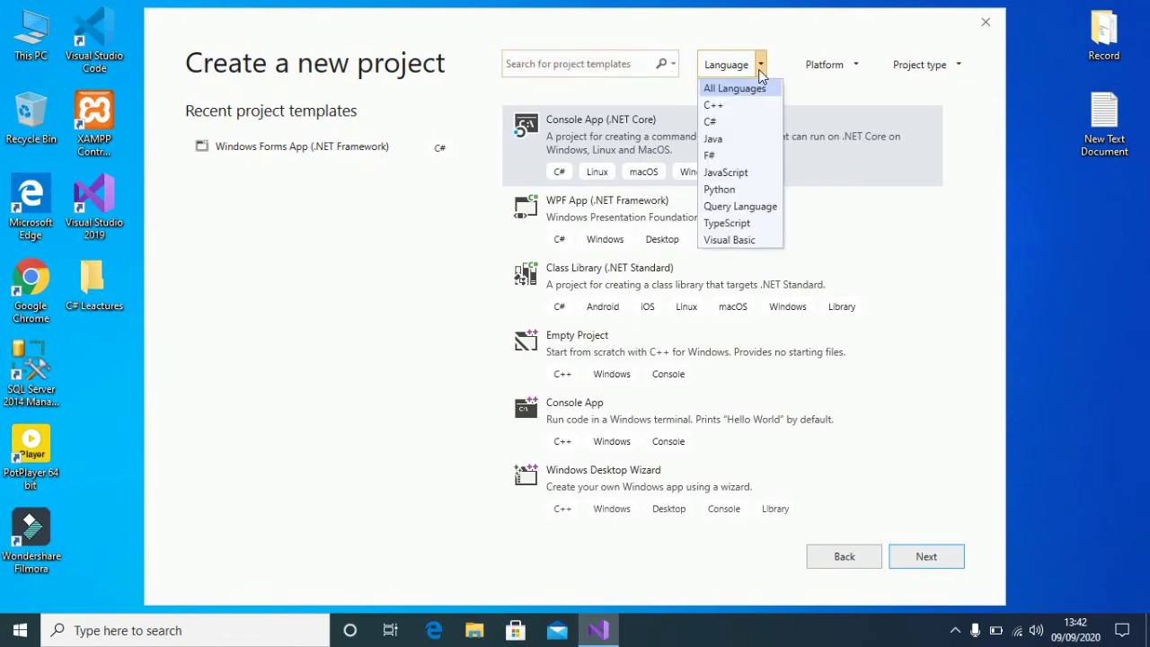
{"action": "left_click", "coordinate": [719, 122]}
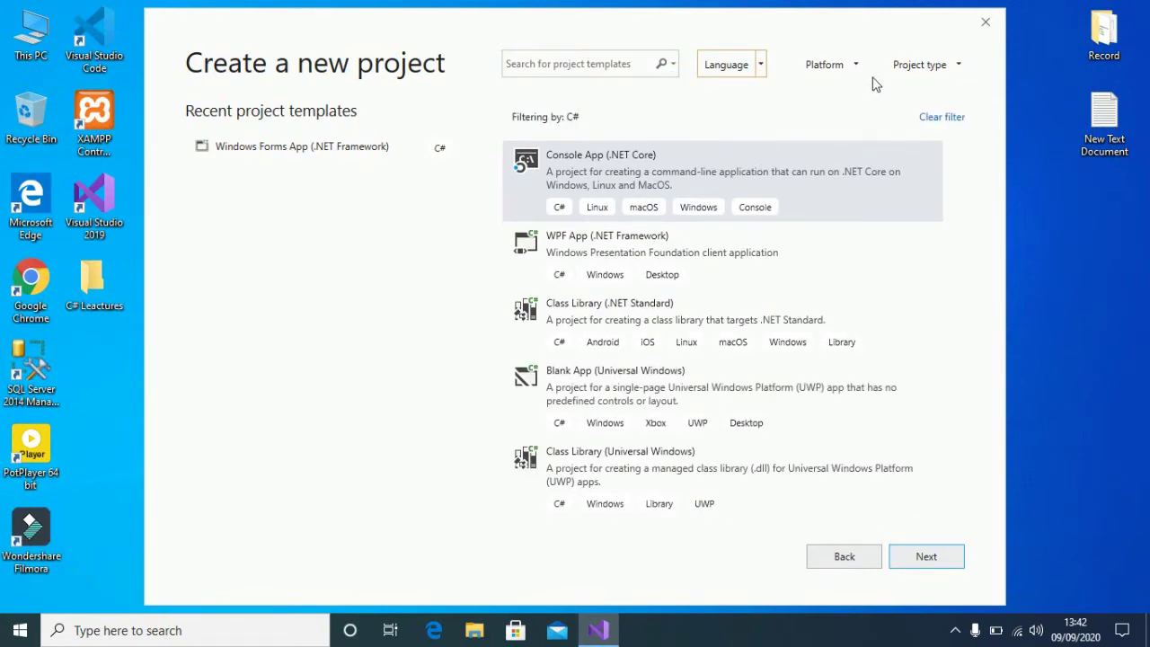
{"action": "left_click", "coordinate": [855, 71]}
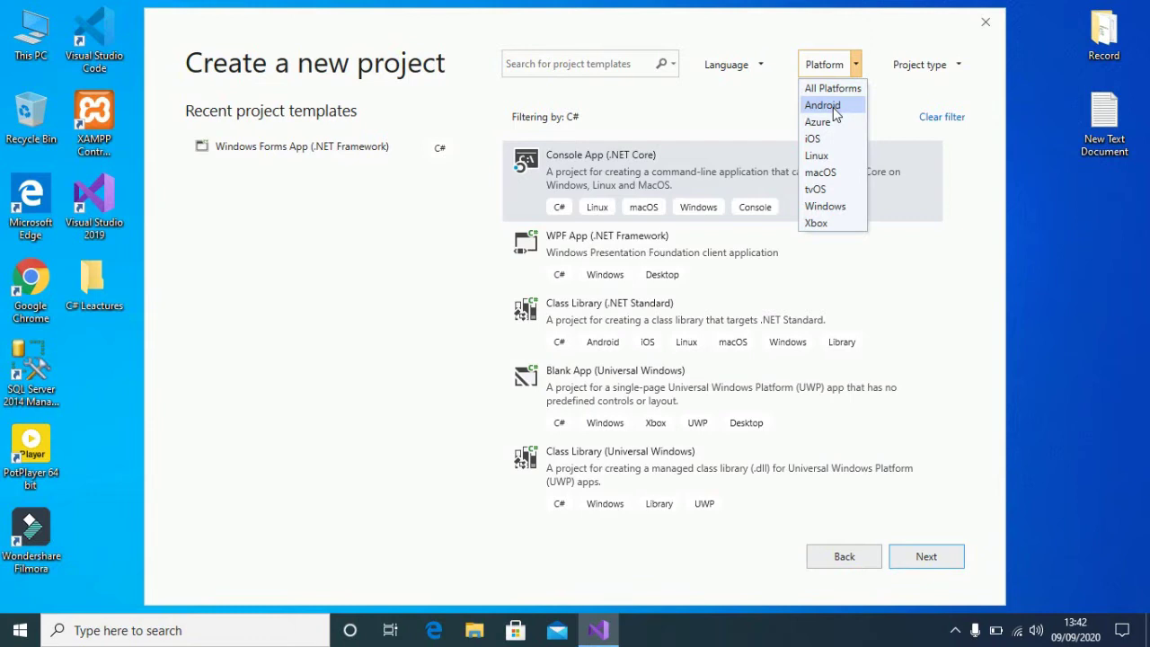
{"action": "left_click", "coordinate": [825, 207]}
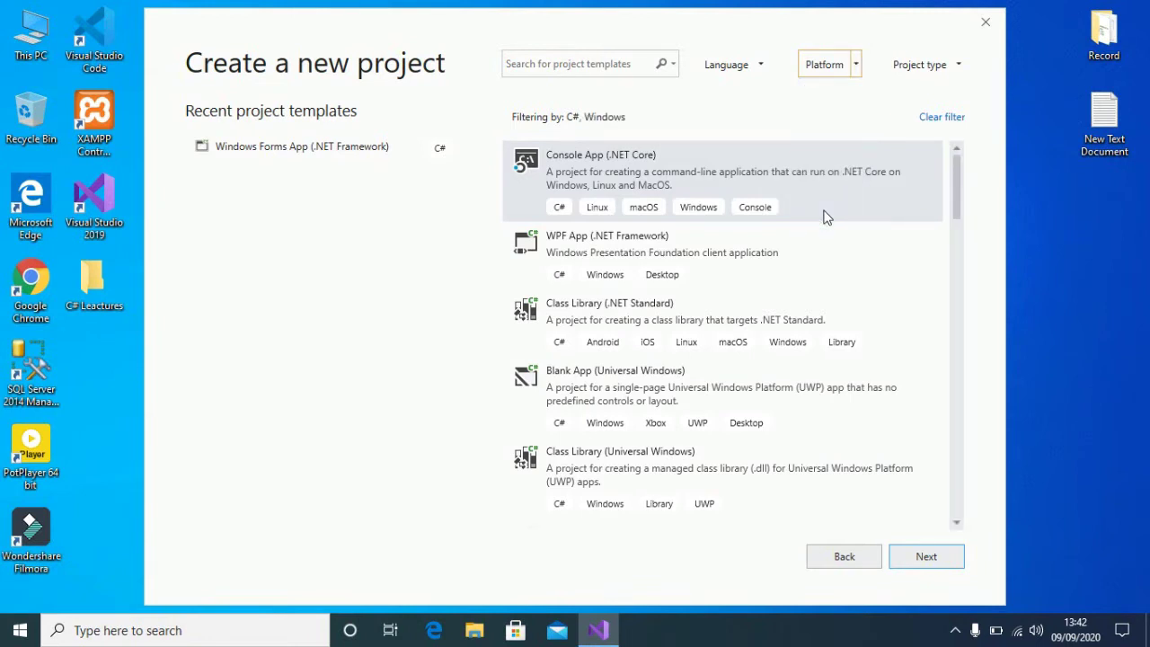
{"action": "left_click", "coordinate": [959, 68]}
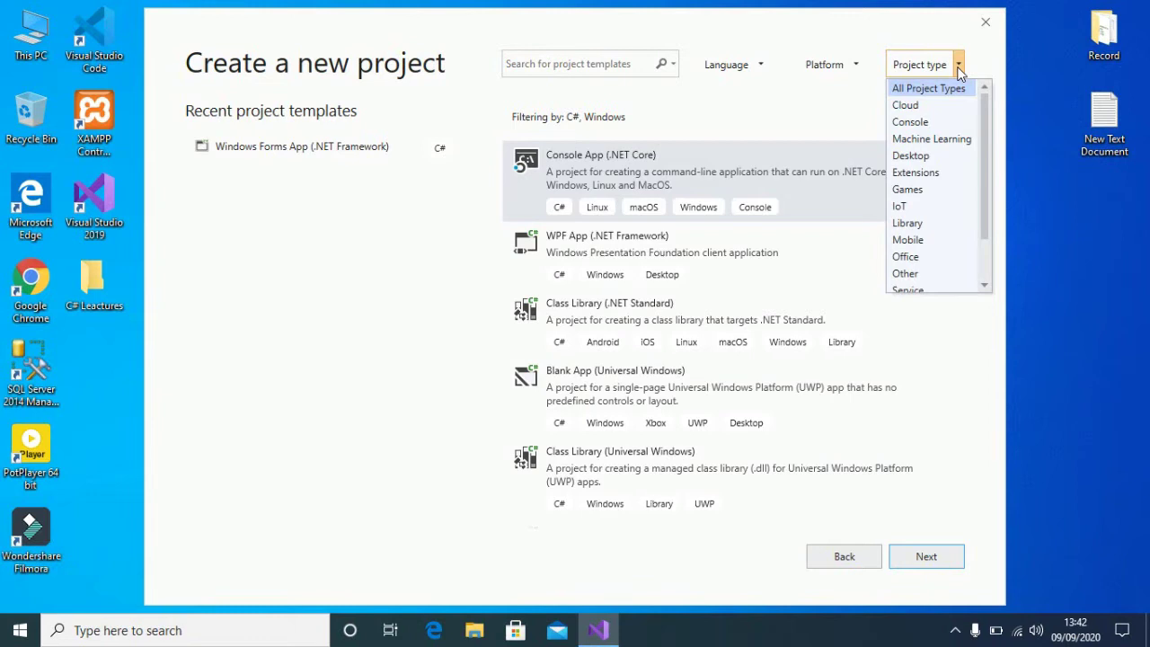
{"action": "left_click", "coordinate": [917, 162]}
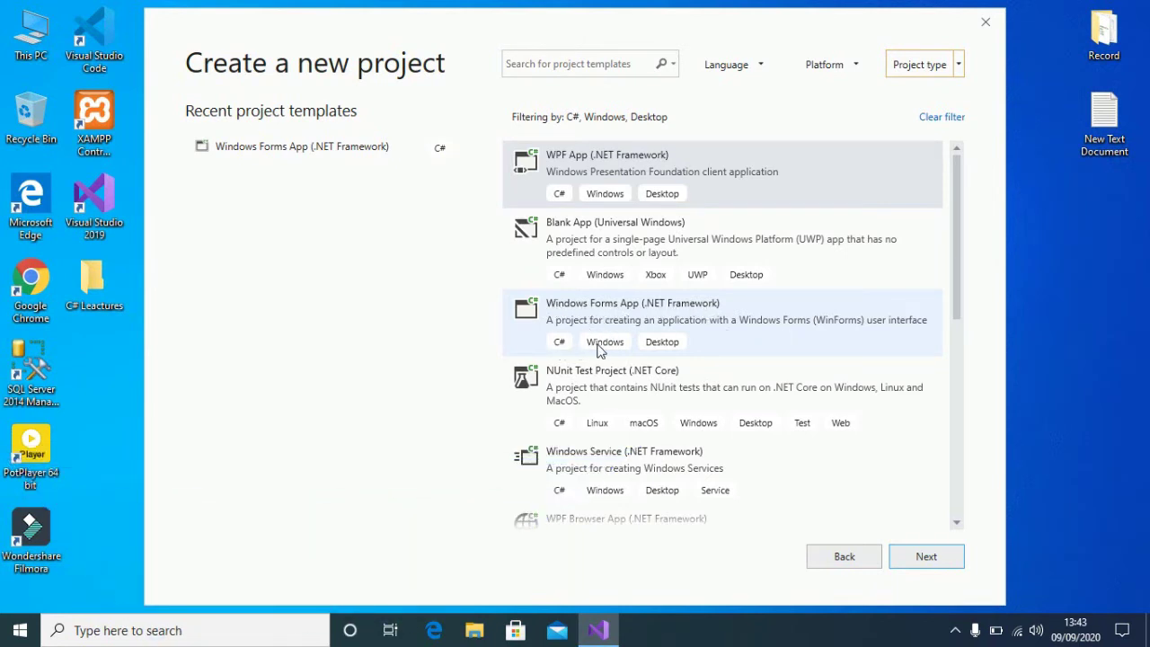
{"action": "left_click", "coordinate": [598, 311]}
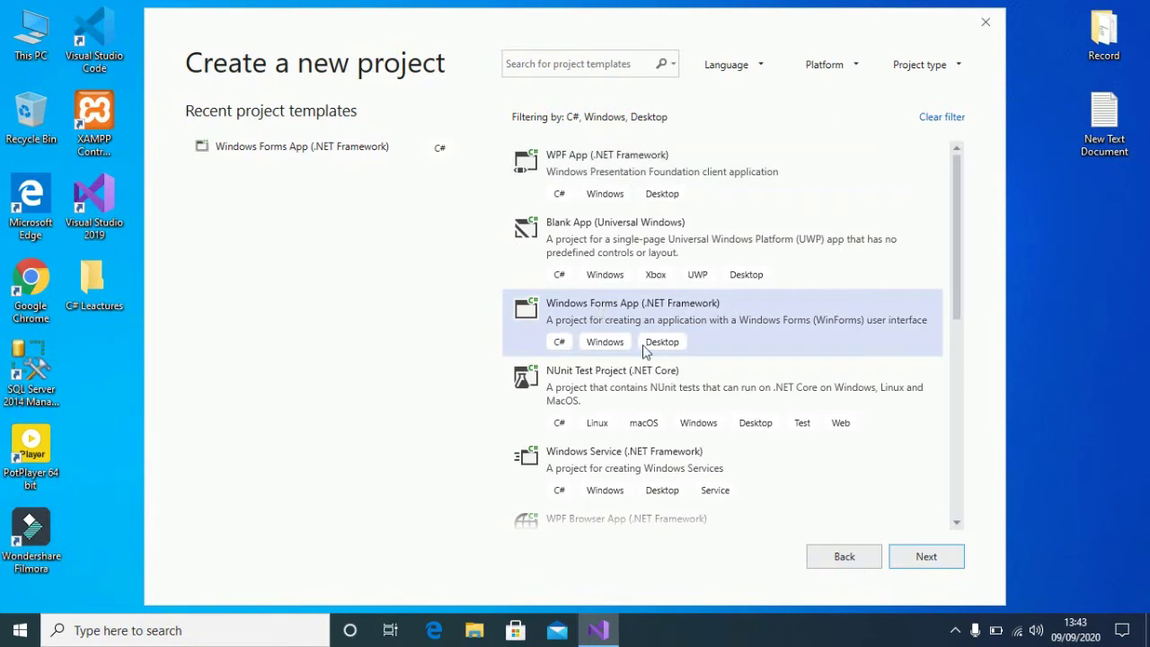
{"action": "left_click", "coordinate": [933, 560]}
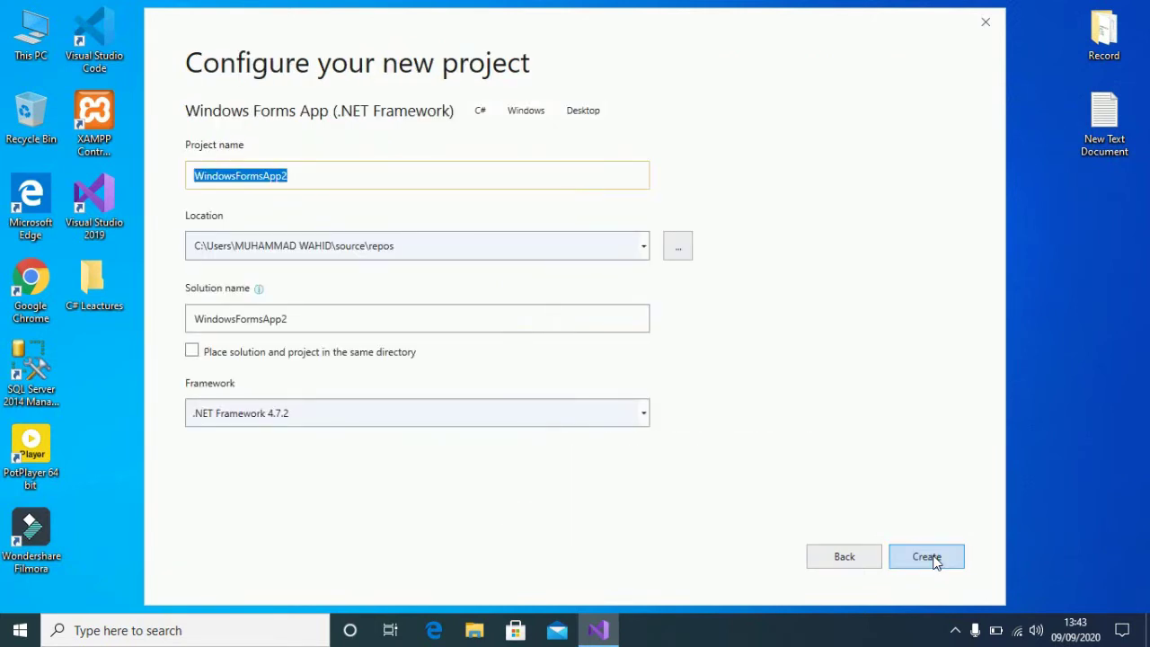
Replace the default project name with DempProject
{"action": "left_click", "coordinate": [297, 180]}
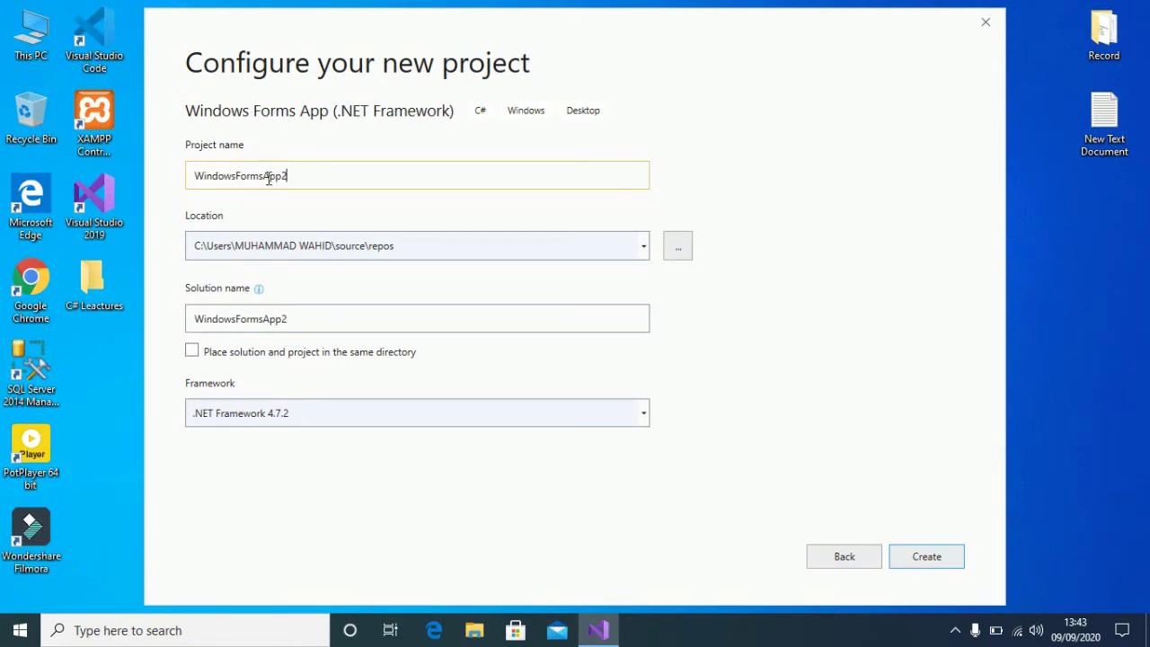
{"action": "double_click", "coordinate": [295, 177]}
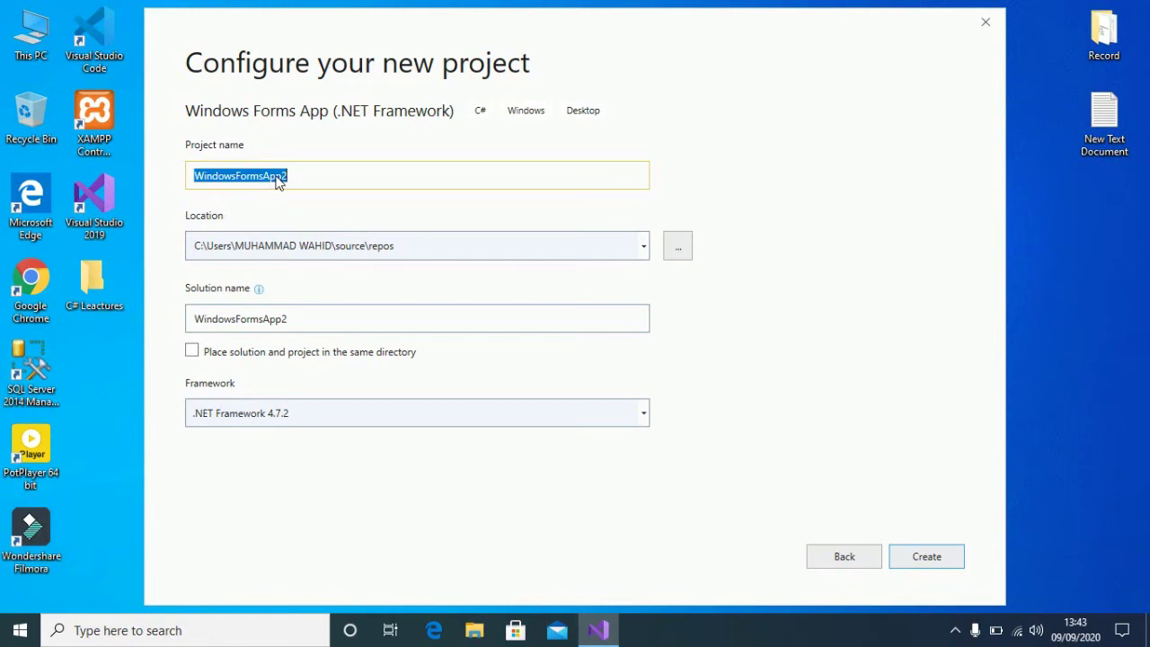
{"action": "key", "text": "BackSpace"}
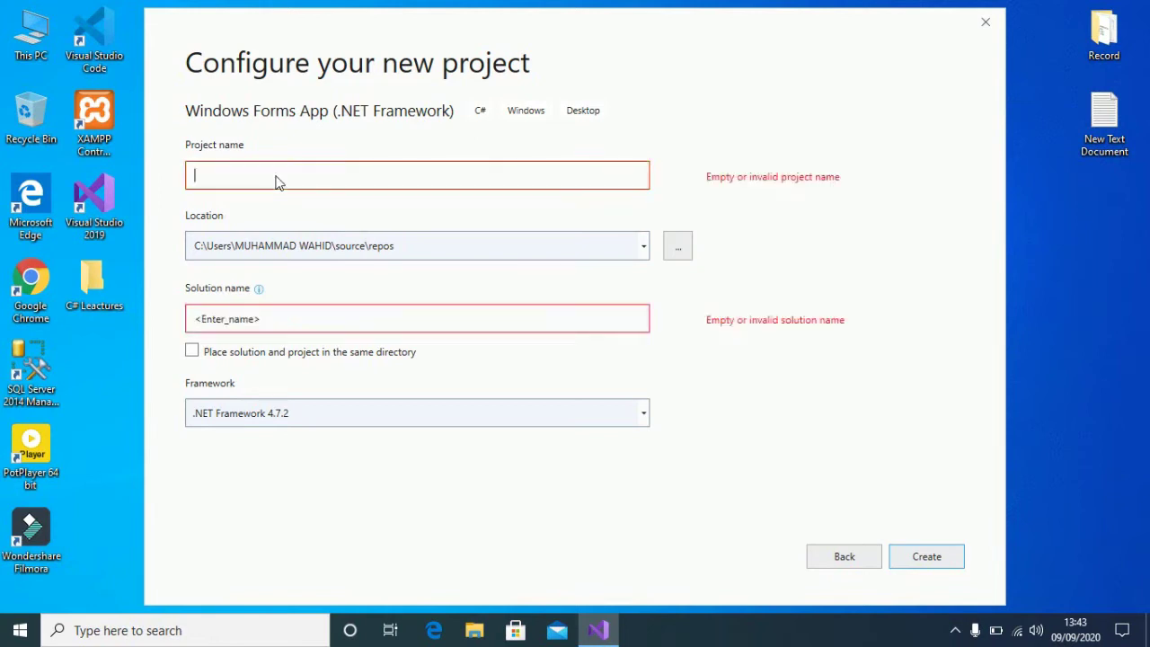
{"action": "type", "text": "Crea"}
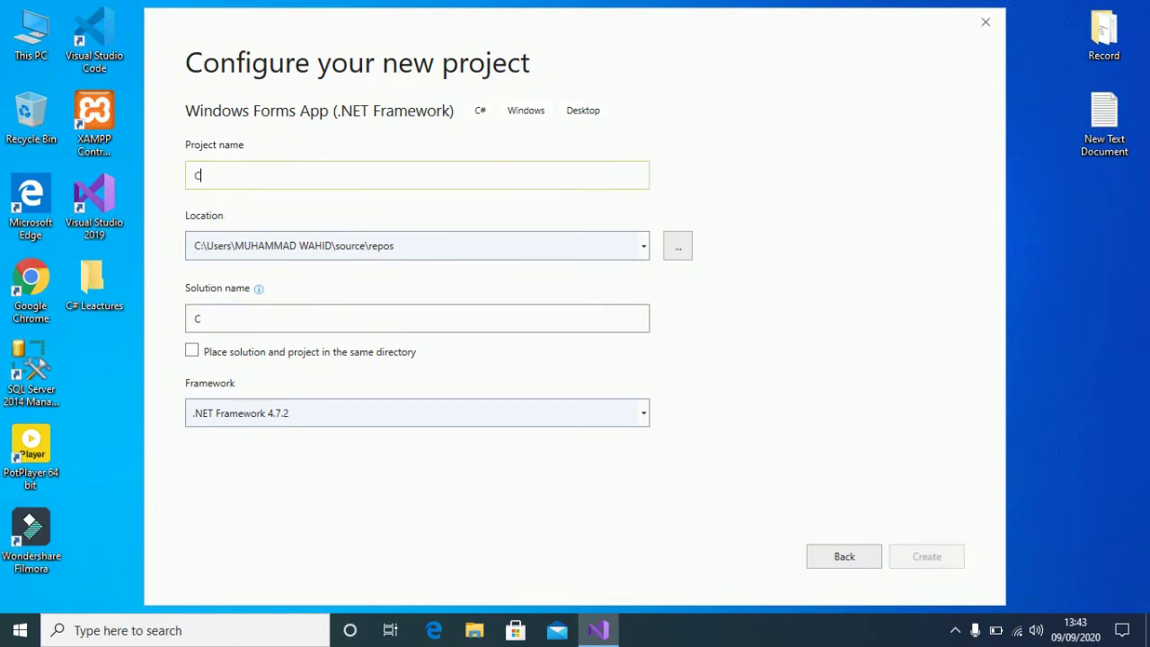
{"action": "key", "text": "BackSpace"}
{"action": "key", "text": "BackSpace"}
{"action": "key", "text": "BackSpace"}
{"action": "key", "text": "BackSpace"}
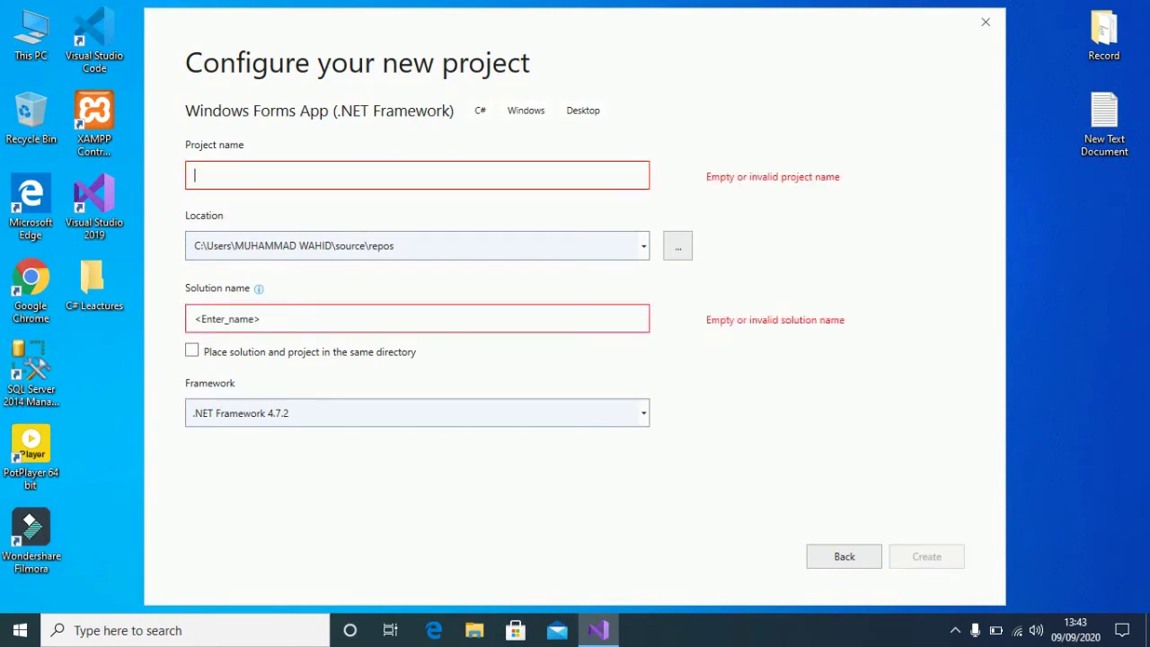
{"action": "type", "text": "DempProject"}
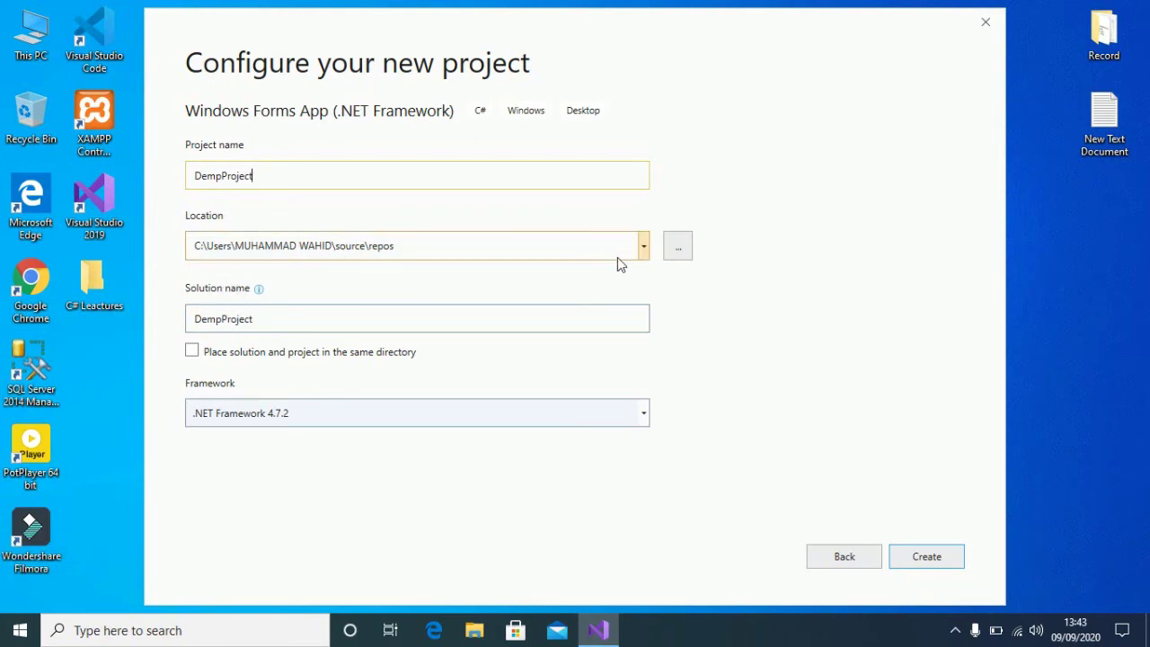
Set the project location to the C# Leactures folder on the Desktop
{"action": "left_click", "coordinate": [678, 247]}
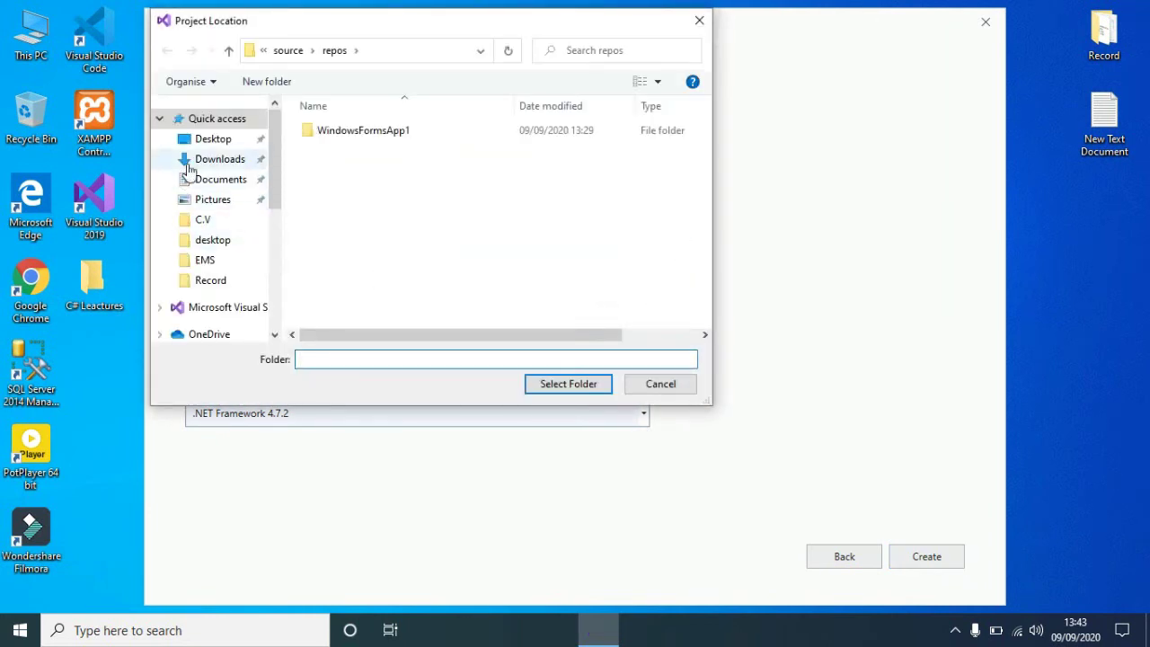
{"action": "left_click", "coordinate": [216, 148]}
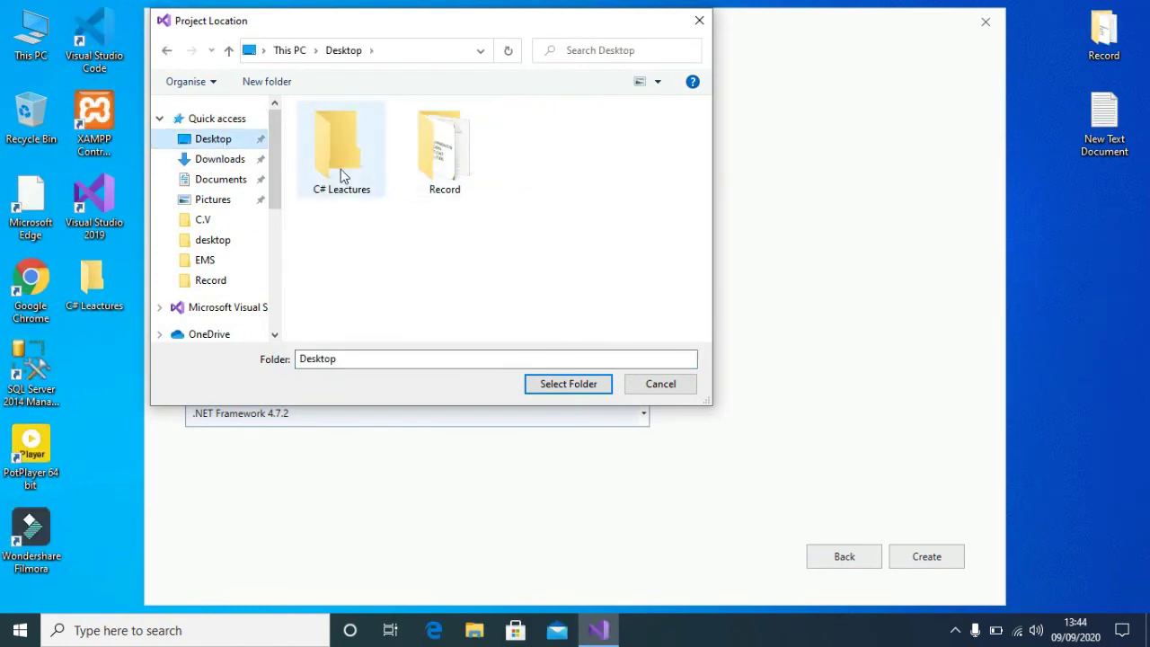
{"action": "left_click", "coordinate": [340, 168]}
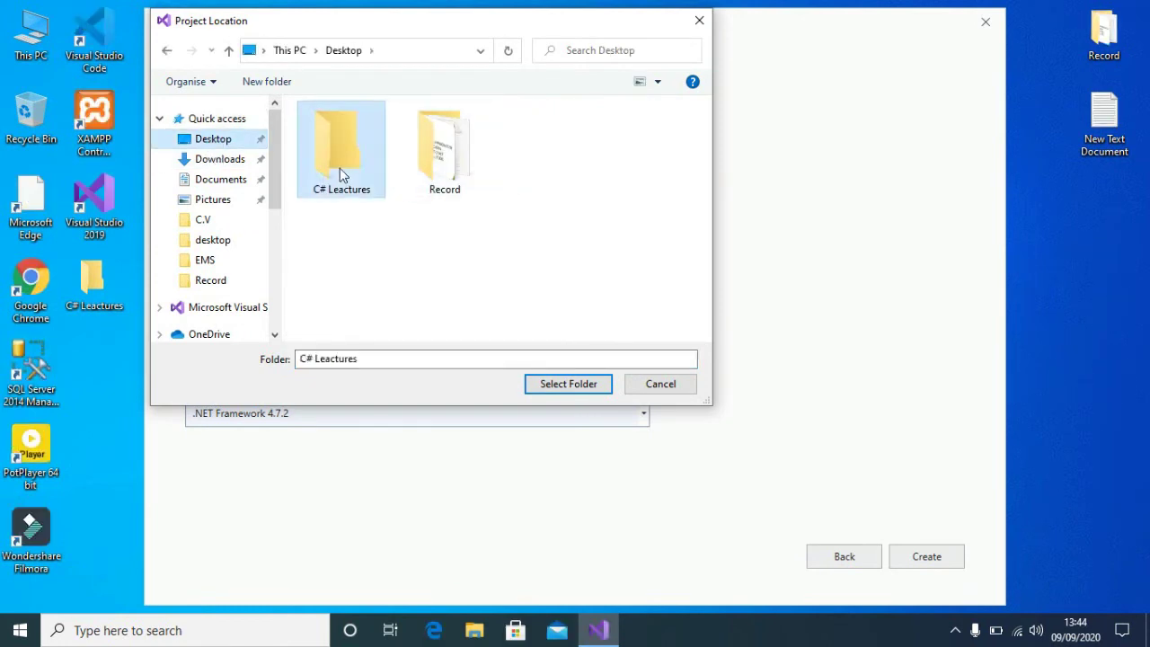
{"action": "left_click", "coordinate": [563, 386]}
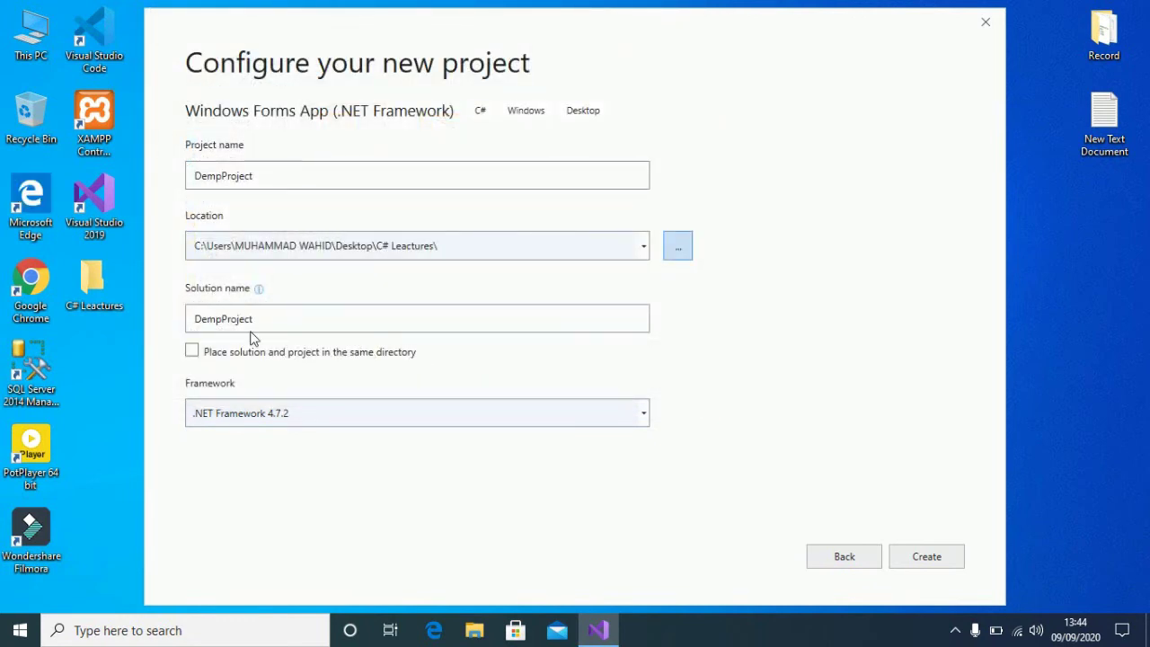
Choose .NET Framework 4.7.2 as the target framework and create the project
{"action": "left_click", "coordinate": [644, 415]}
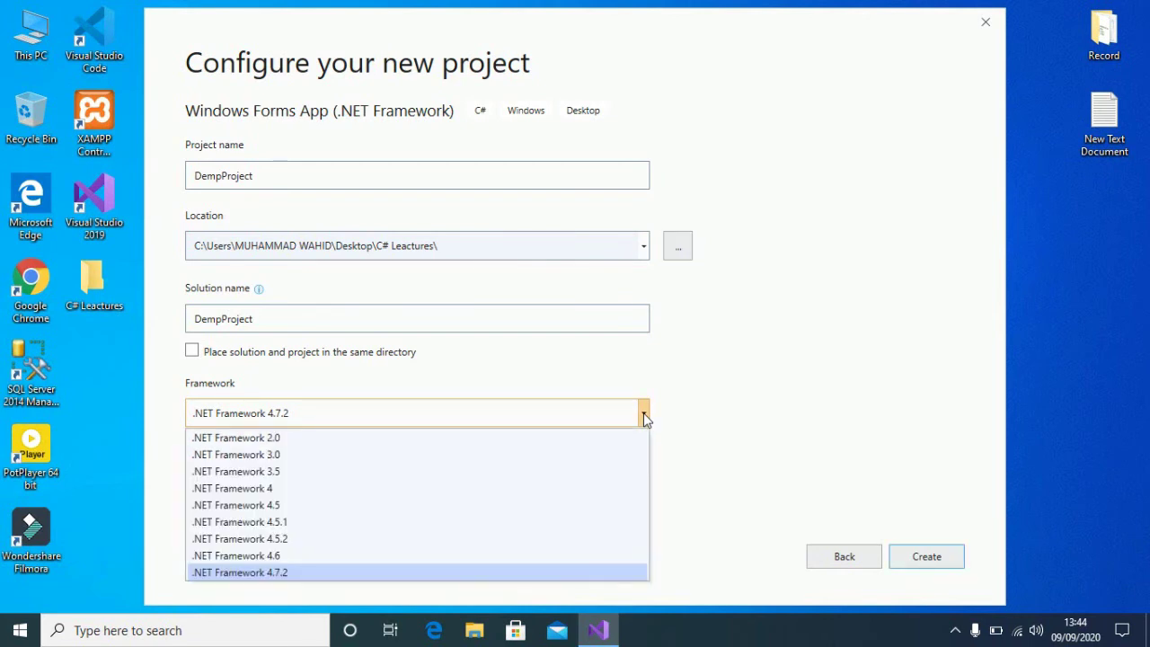
{"action": "left_click", "coordinate": [264, 575]}
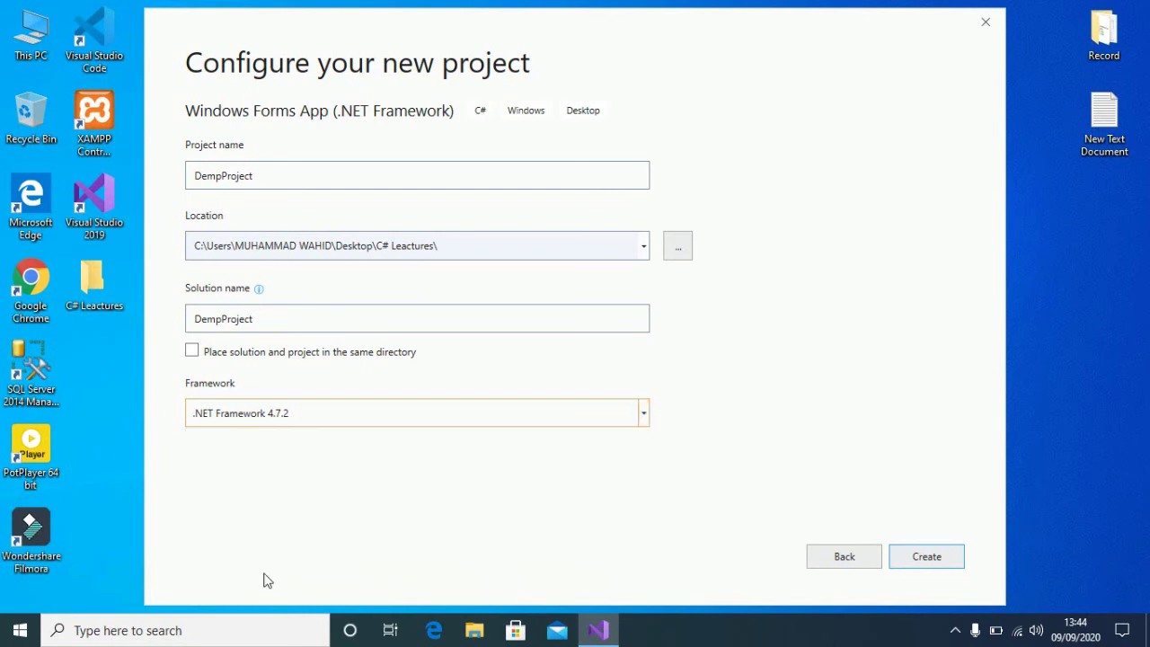
{"action": "left_click", "coordinate": [952, 557]}
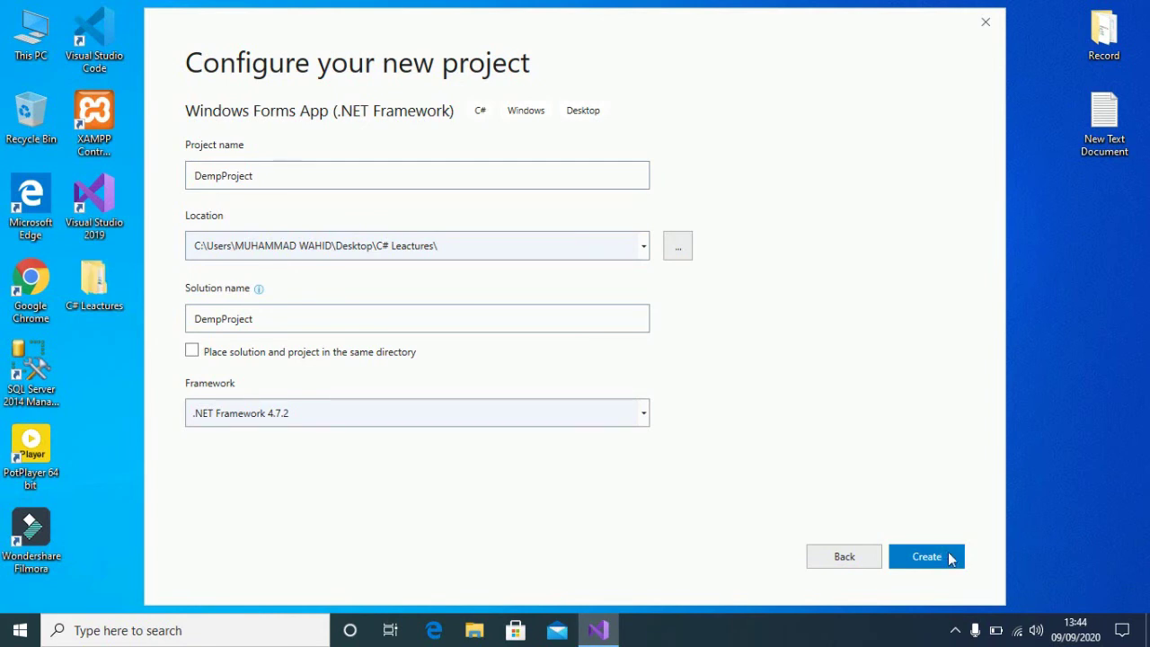
{"action": "left_click", "coordinate": [951, 557]}
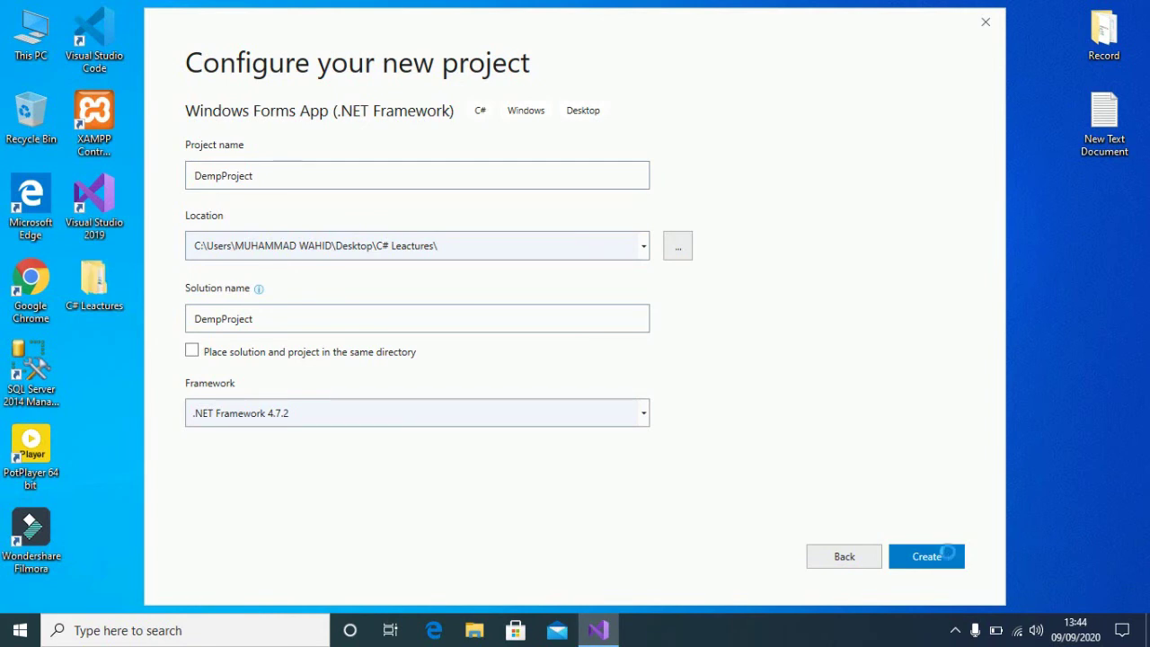